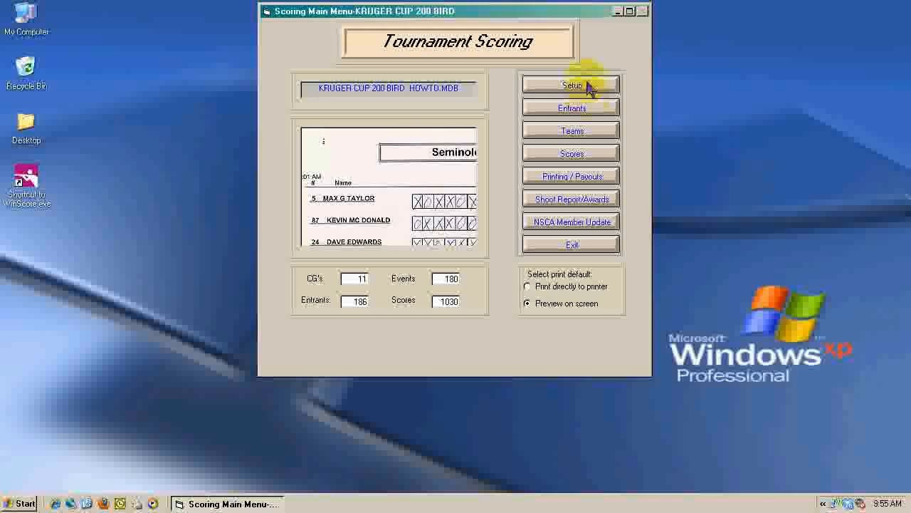
# Step: Review the HOA and class awards and shoot-off places of the Kruger Cup Main event, saving the event setup
pyautogui.click(588, 85)
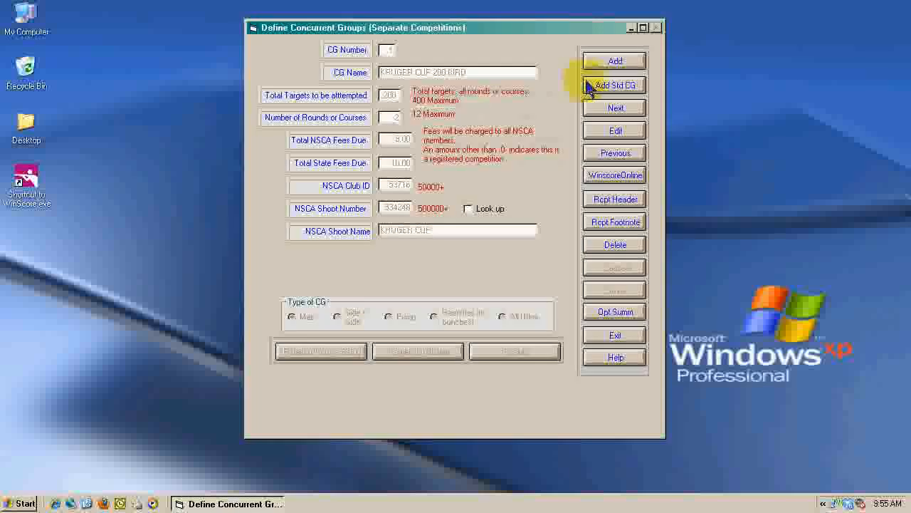
pyautogui.click(619, 132)
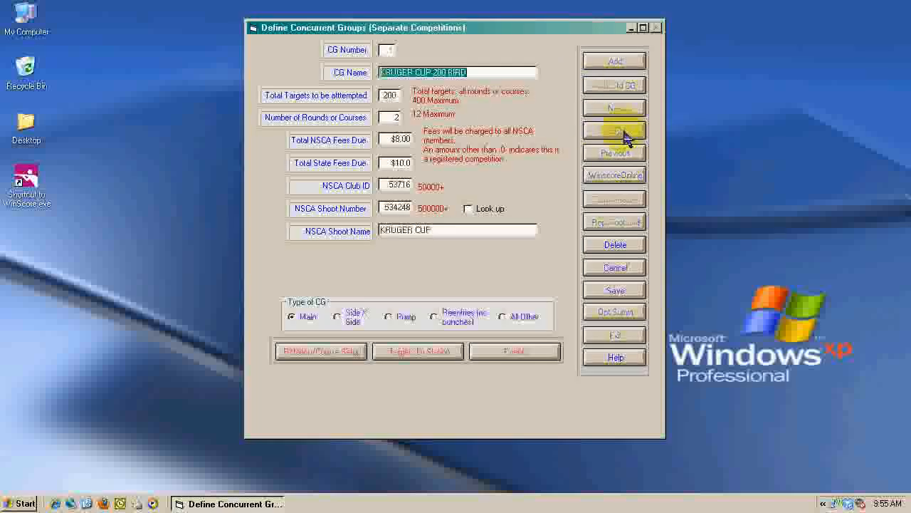
pyautogui.click(539, 351)
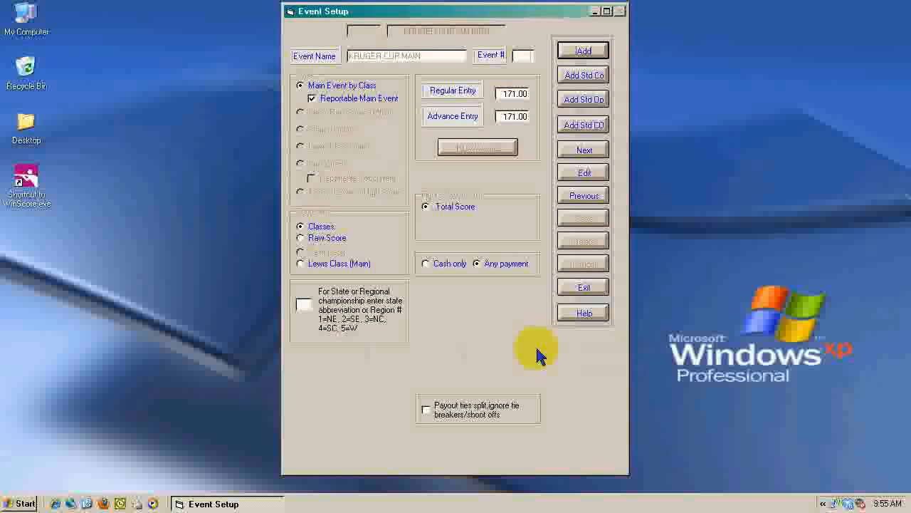
pyautogui.click(597, 175)
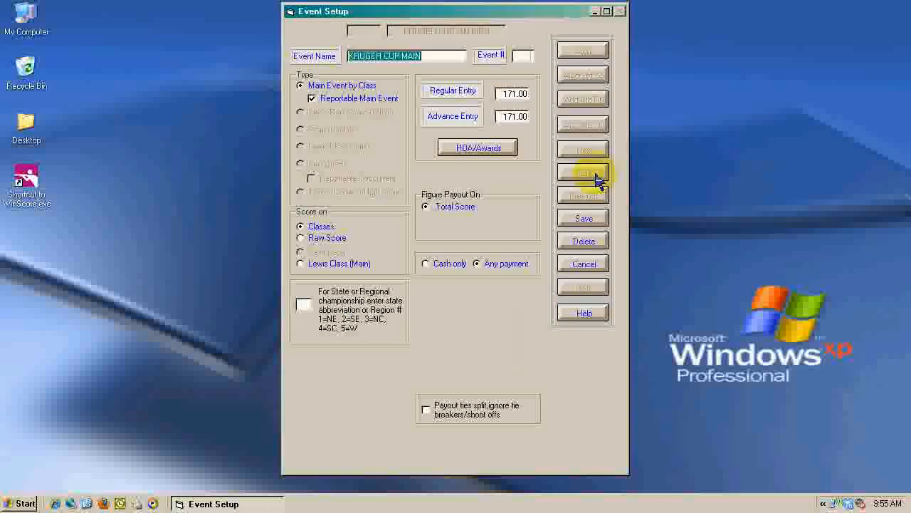
pyautogui.click(482, 148)
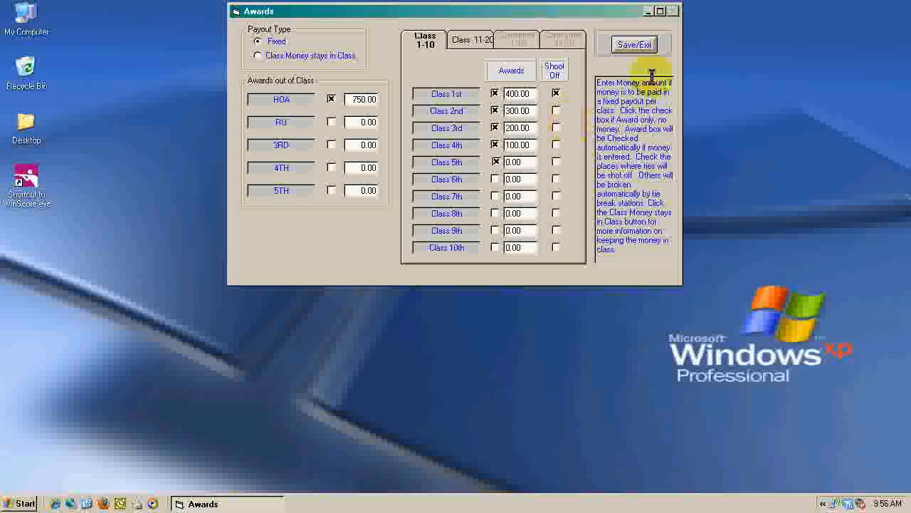
pyautogui.click(633, 44)
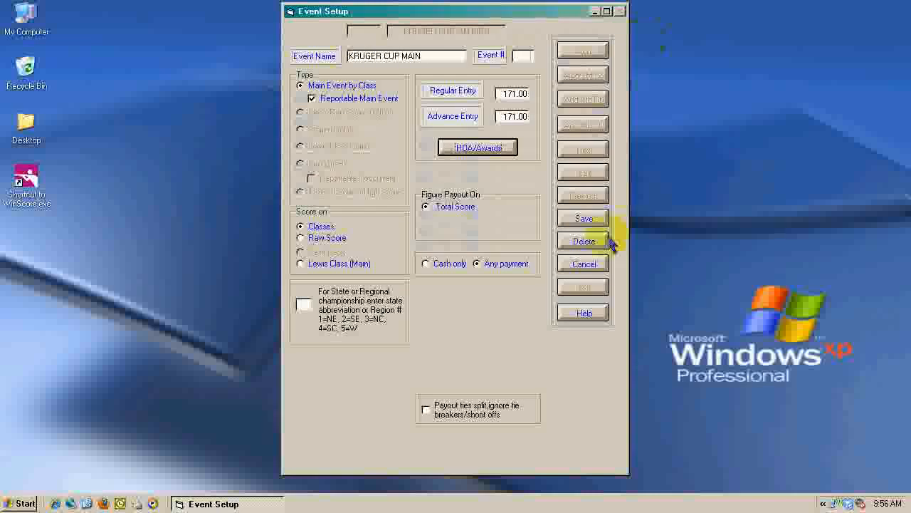
pyautogui.click(595, 221)
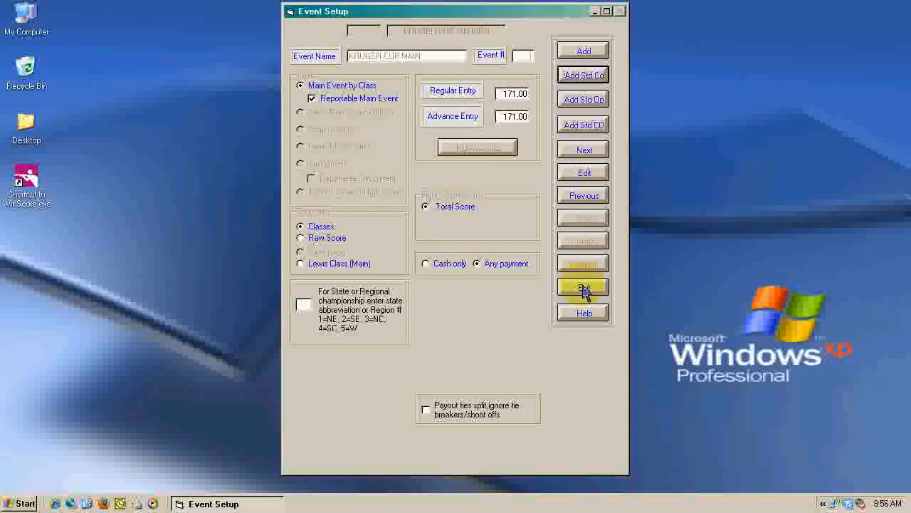
pyautogui.click(584, 287)
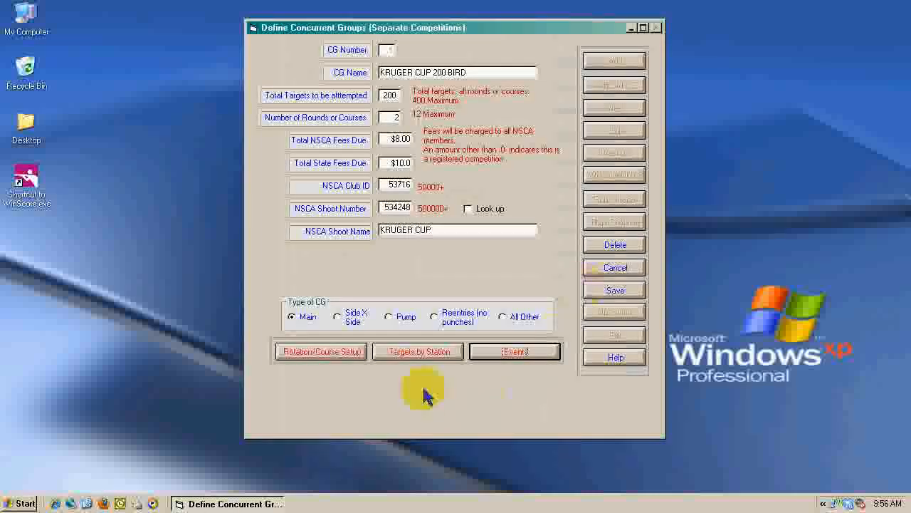
# Step: Review the tie-break station sequences for Course 1 and Course 2, saving the Kruger Cup 200 Bird group and returning to the main menu
pyautogui.click(419, 351)
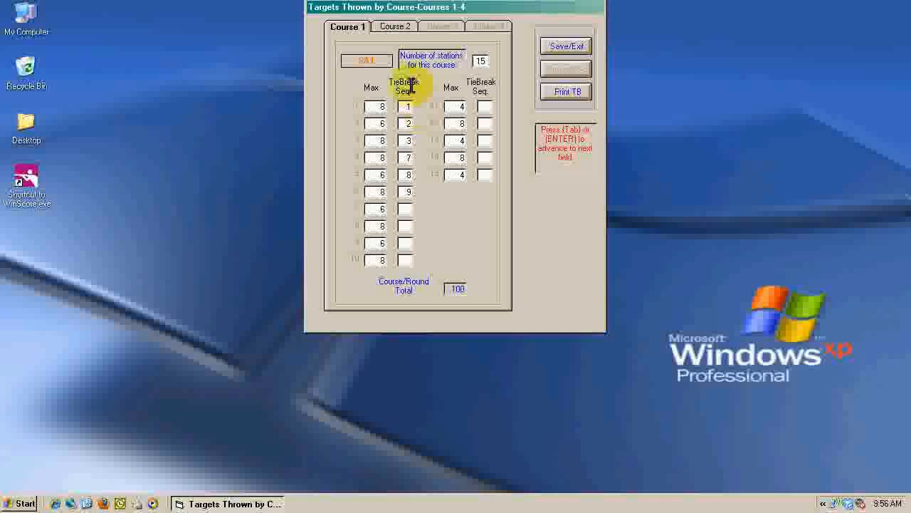
pyautogui.click(395, 29)
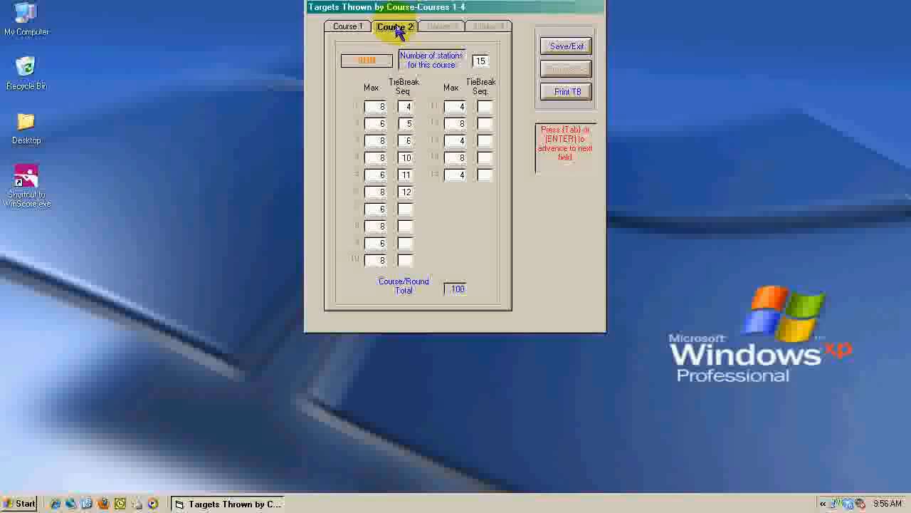
pyautogui.click(354, 31)
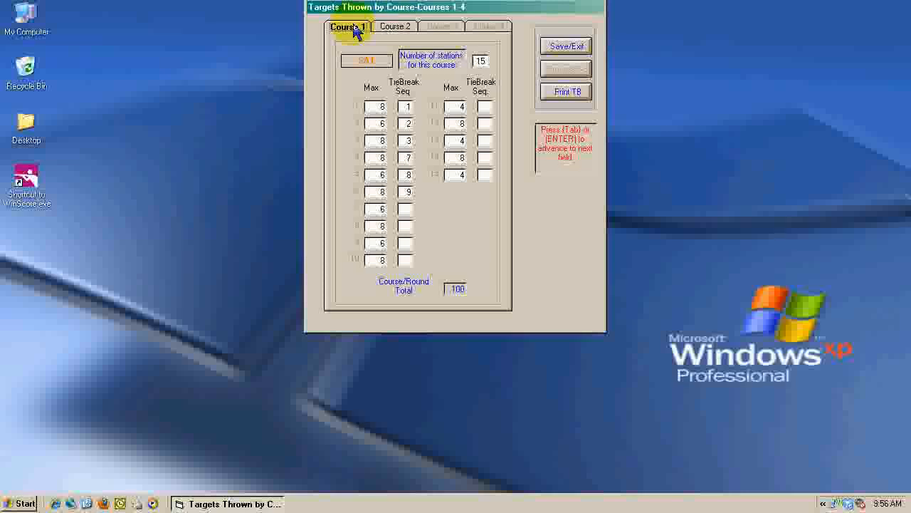
pyautogui.click(396, 29)
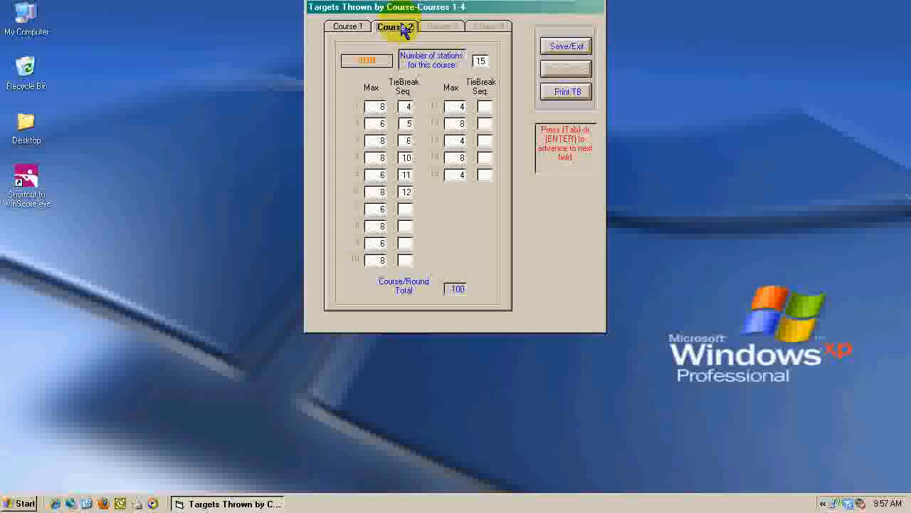
pyautogui.click(566, 47)
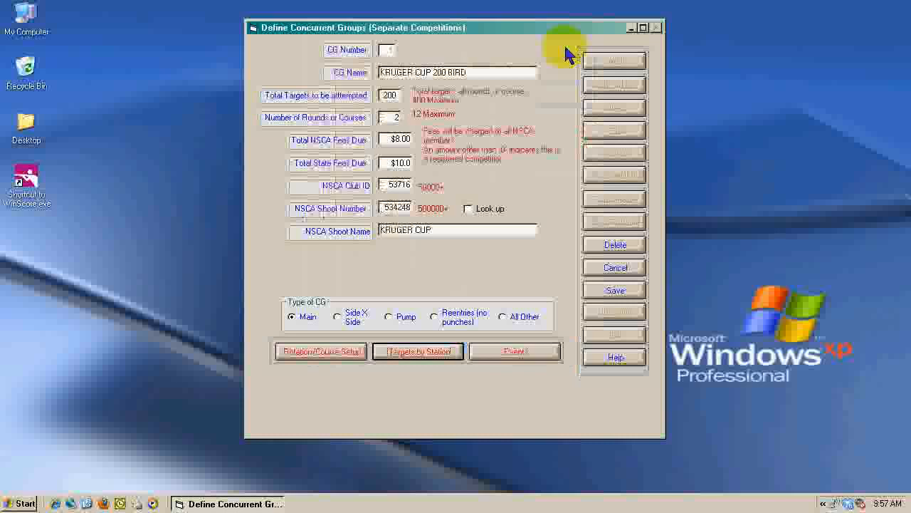
pyautogui.click(616, 290)
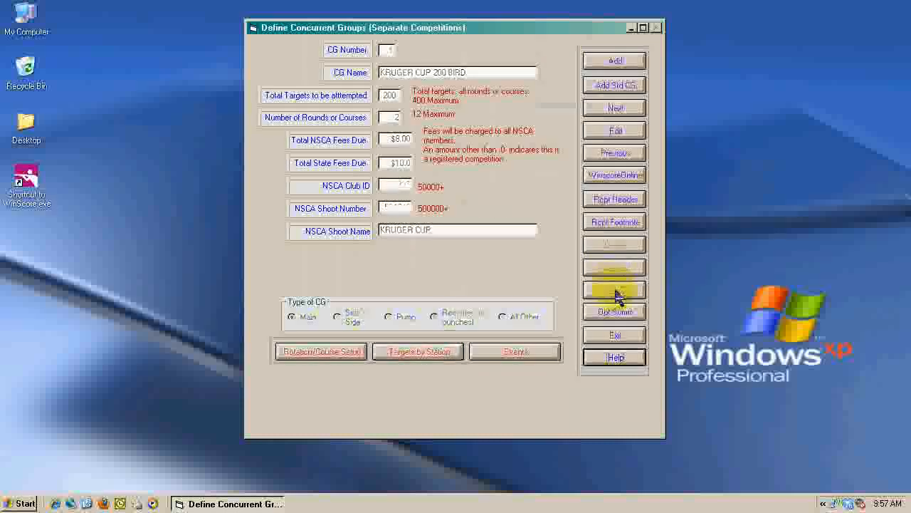
pyautogui.click(615, 336)
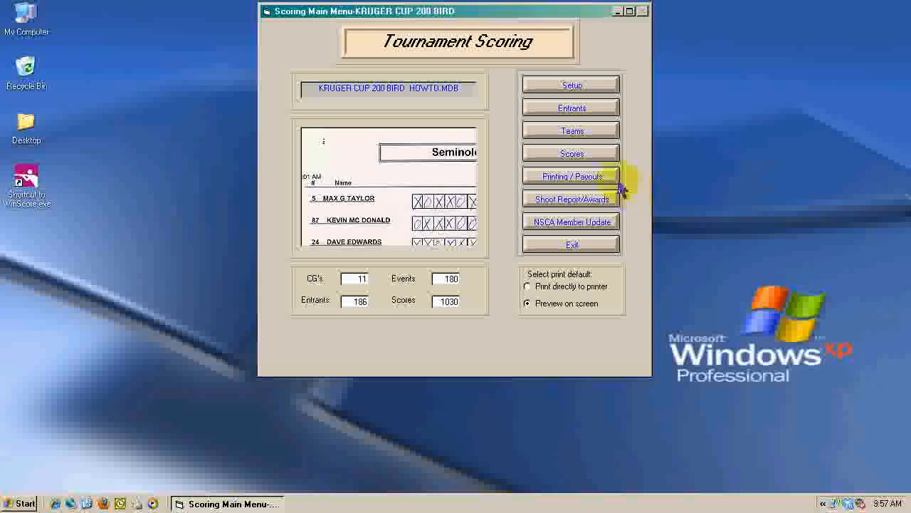
# Step: Select the Kruger Cup Main event of Kruger Cup 200 Bird in Event Results and compute its awards, ties and shoot-offs
pyautogui.click(596, 178)
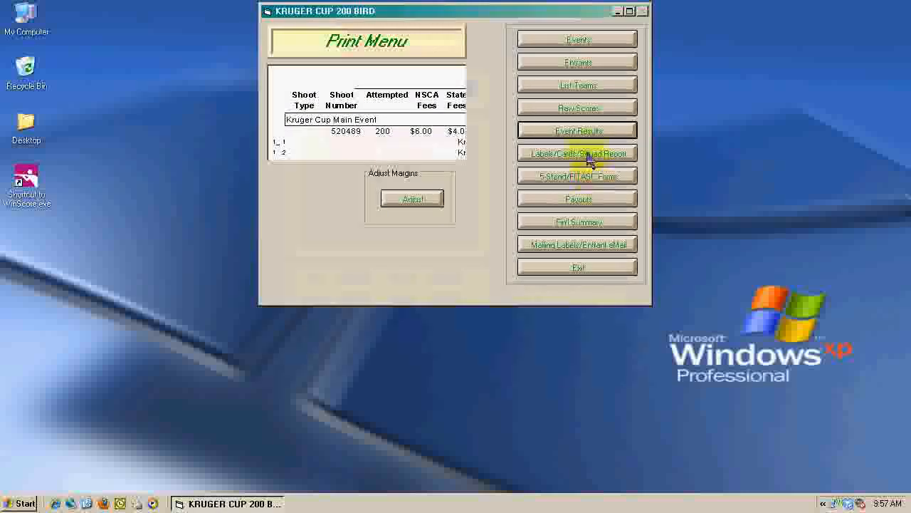
pyautogui.click(577, 135)
pyautogui.click(574, 134)
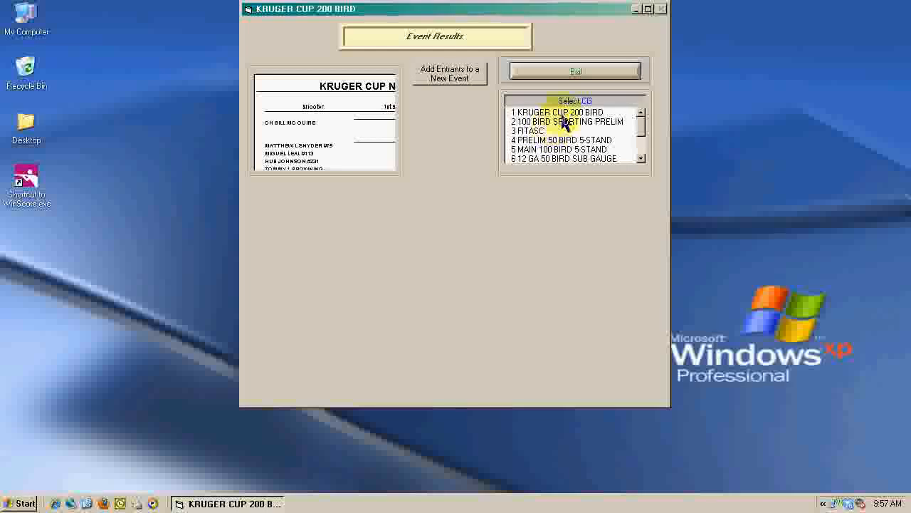
pyautogui.click(550, 114)
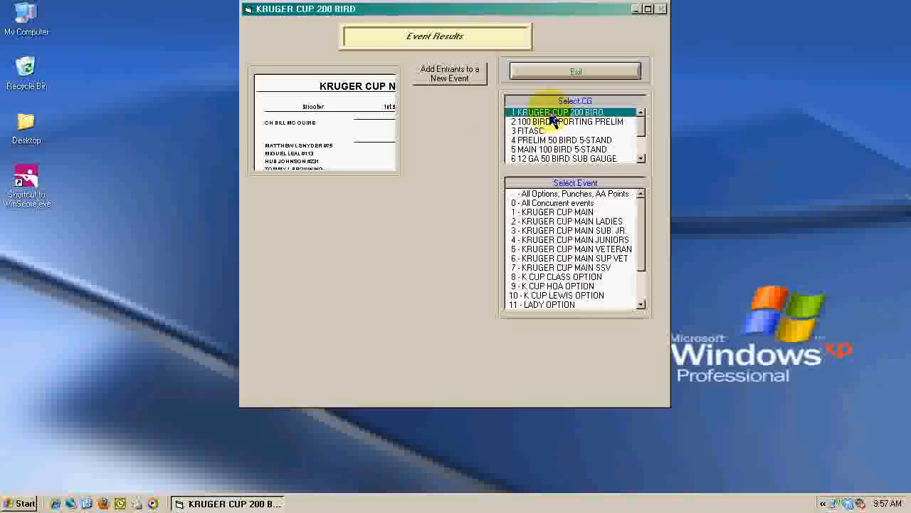
pyautogui.click(551, 213)
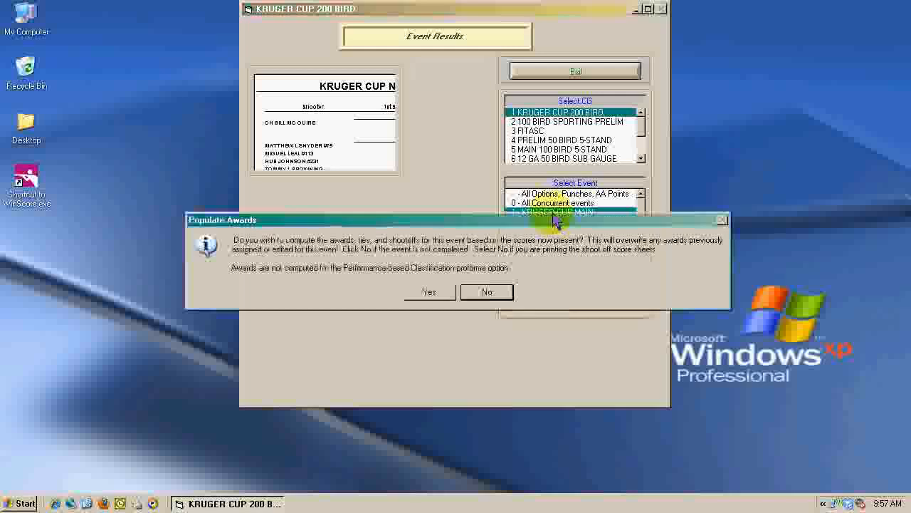
pyautogui.click(426, 293)
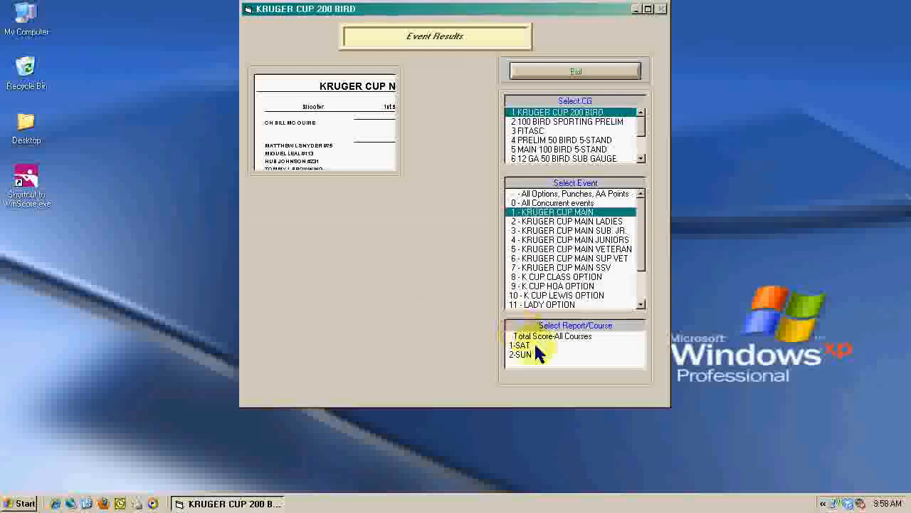
# Step: Figure the tiebreakers and preview the regular-size Total Score-All Courses report for all entrants with exports disabled, closing the preview
pyautogui.click(563, 336)
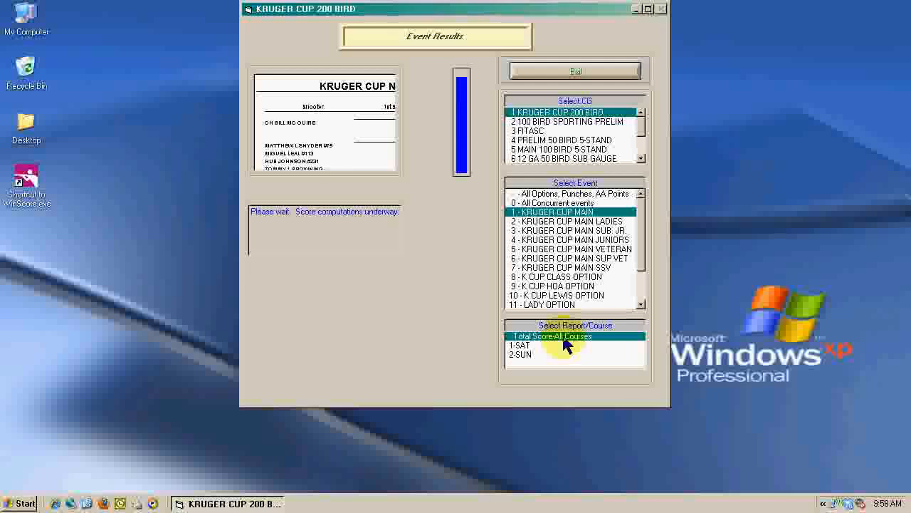
pyautogui.click(431, 100)
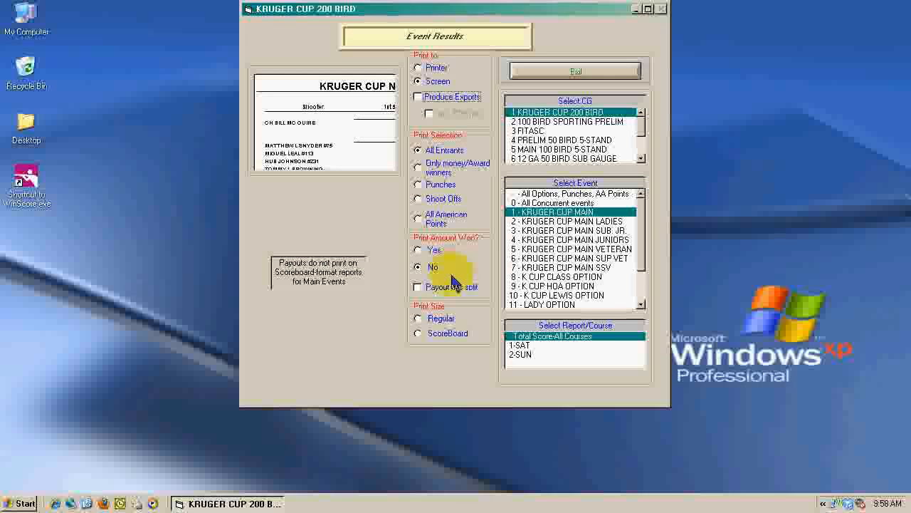
pyautogui.click(440, 325)
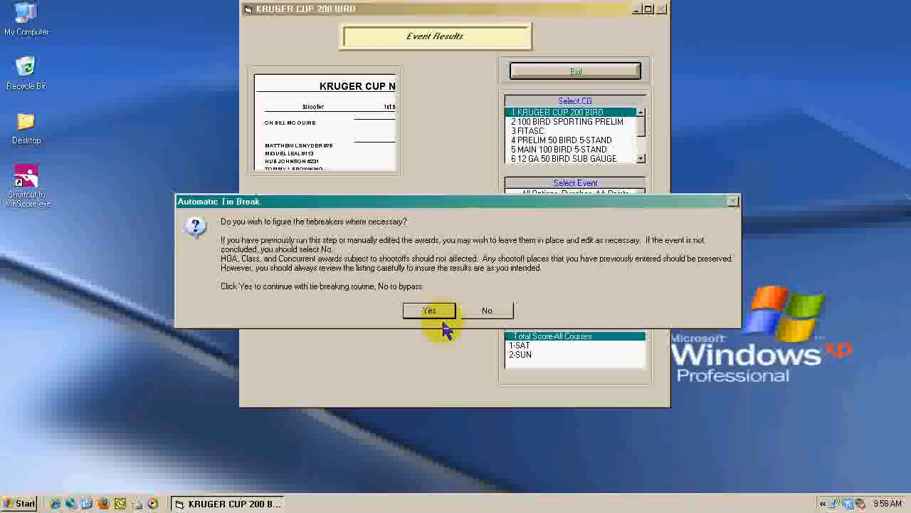
pyautogui.click(443, 320)
pyautogui.press('Return')
pyautogui.press('Return')
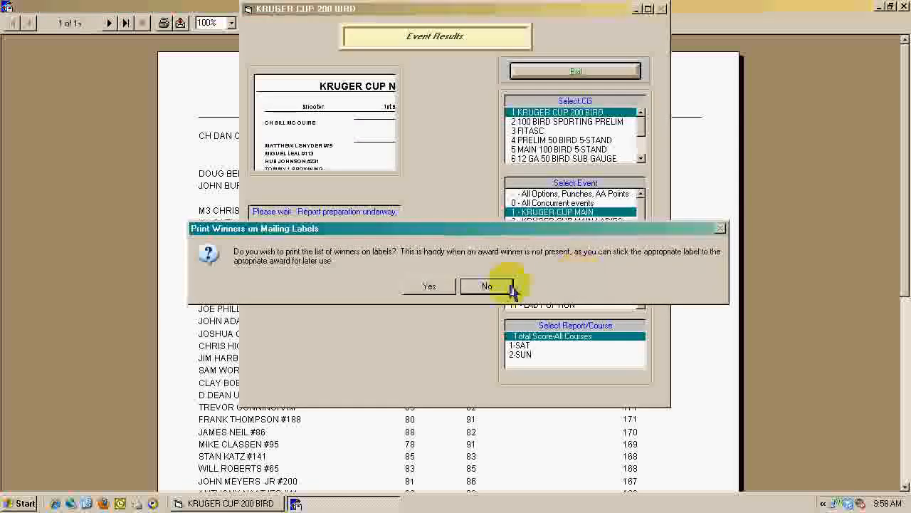
pyautogui.click(520, 285)
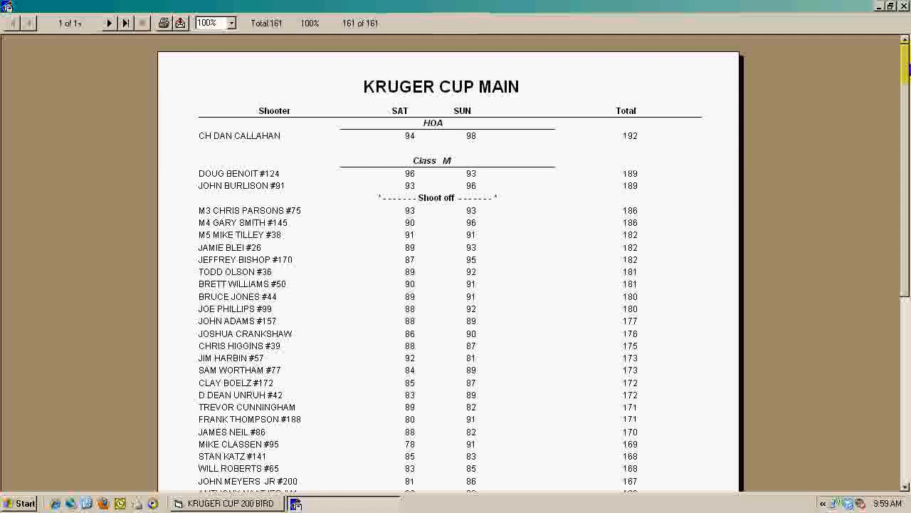
pyautogui.click(904, 5)
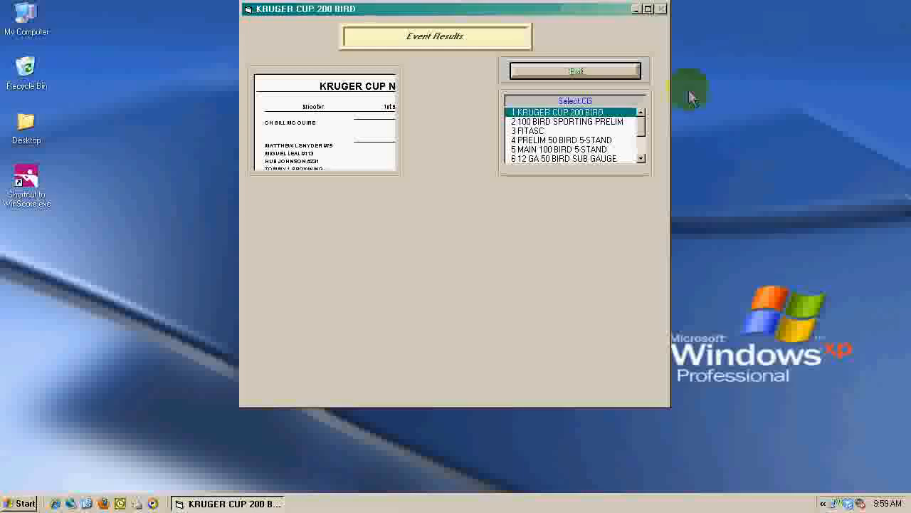
# Step: Reselect Kruger Cup Main under Kruger Cup 200 Bird and recompute its awards from the present scores
pyautogui.click(596, 113)
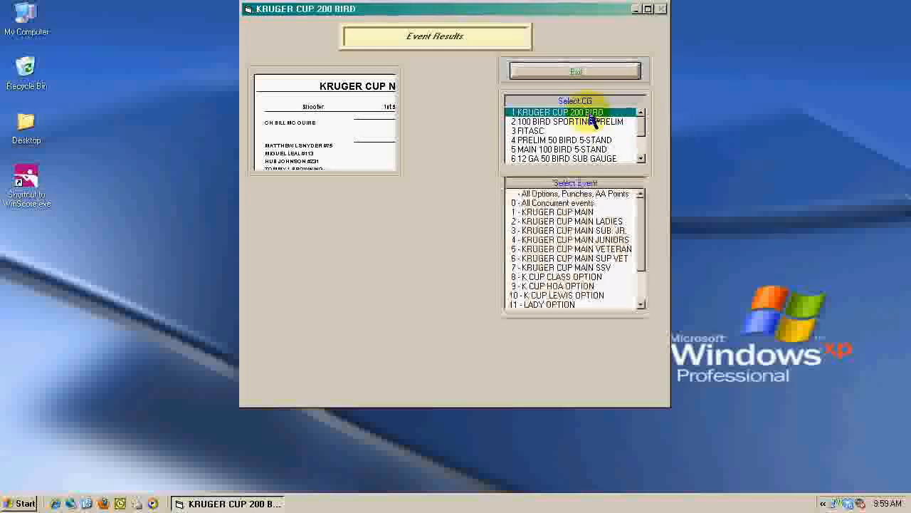
pyautogui.click(582, 212)
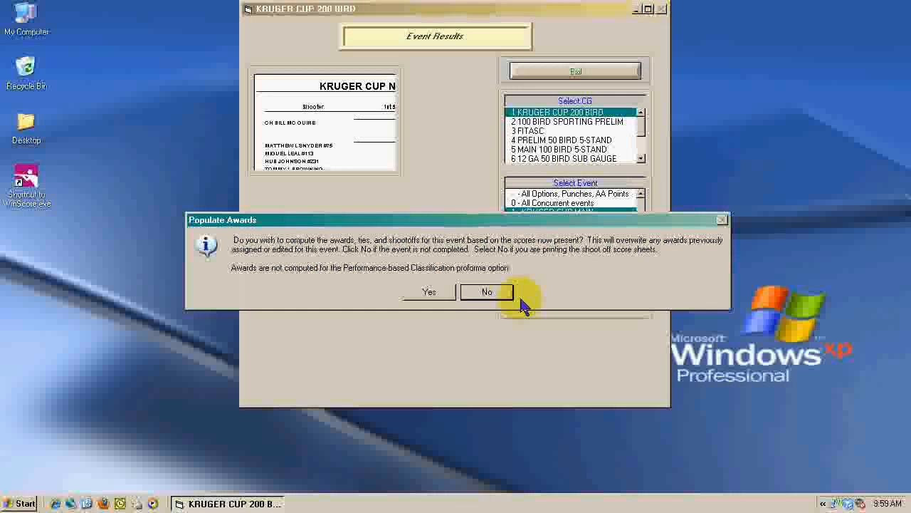
pyautogui.click(428, 294)
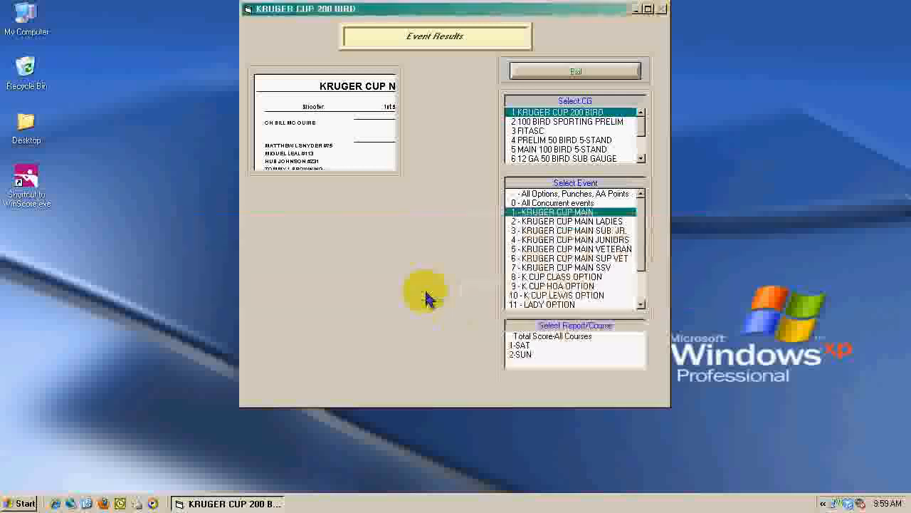
# Step: Preview the regular-size Shoot Offs score sheet for all courses with exports disabled, closing it and returning to the Print Menu
pyautogui.click(555, 339)
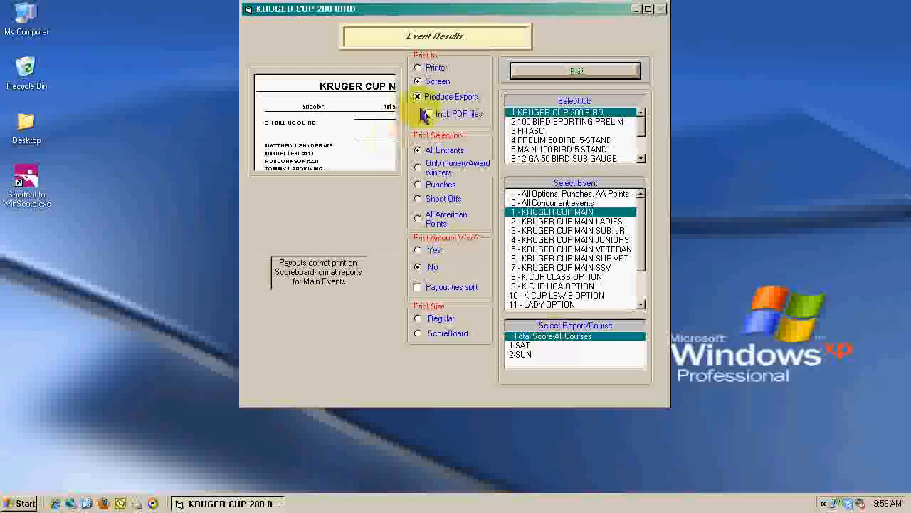
pyautogui.click(420, 98)
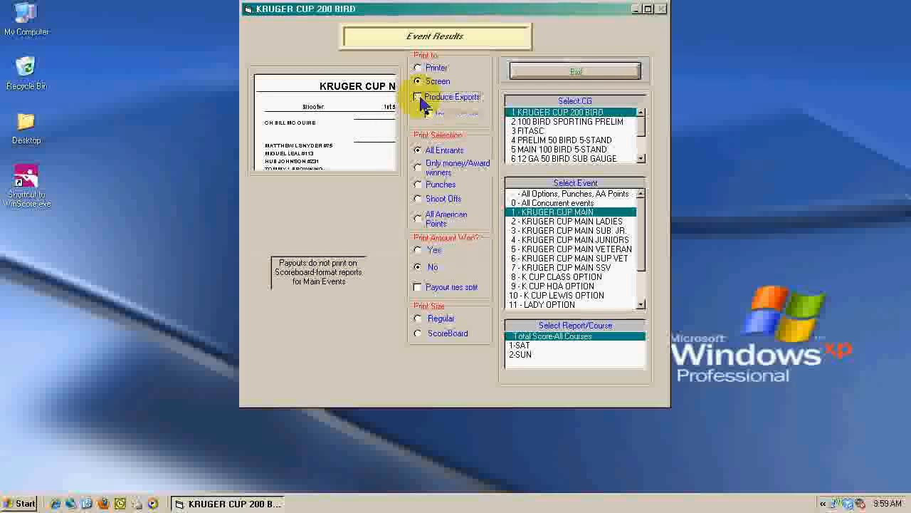
pyautogui.click(439, 206)
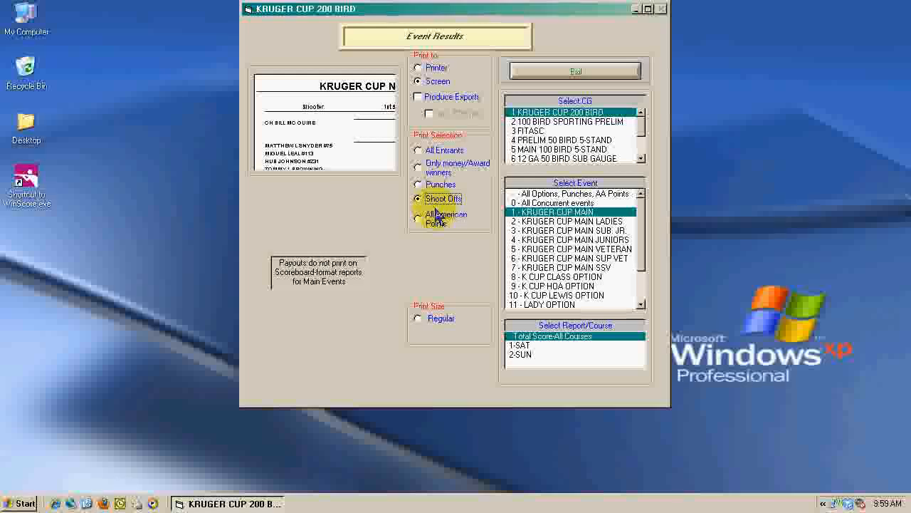
pyautogui.click(439, 326)
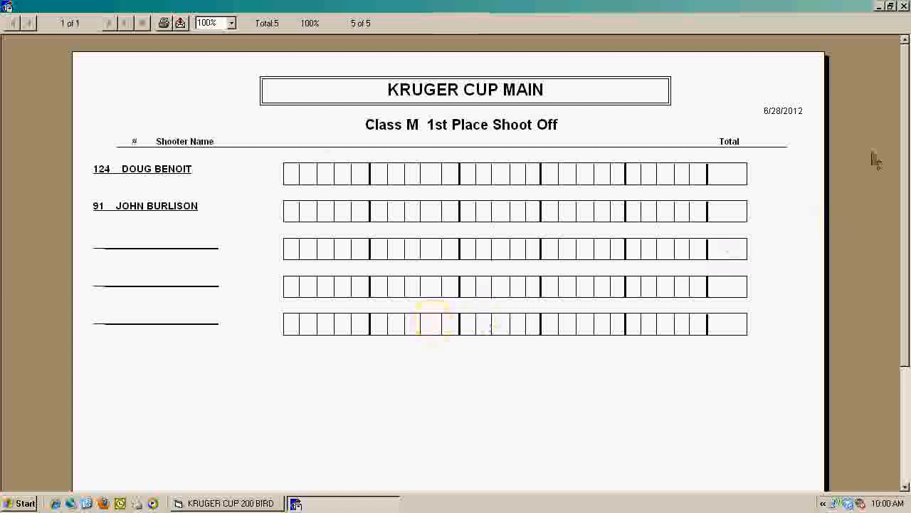
pyautogui.click(905, 6)
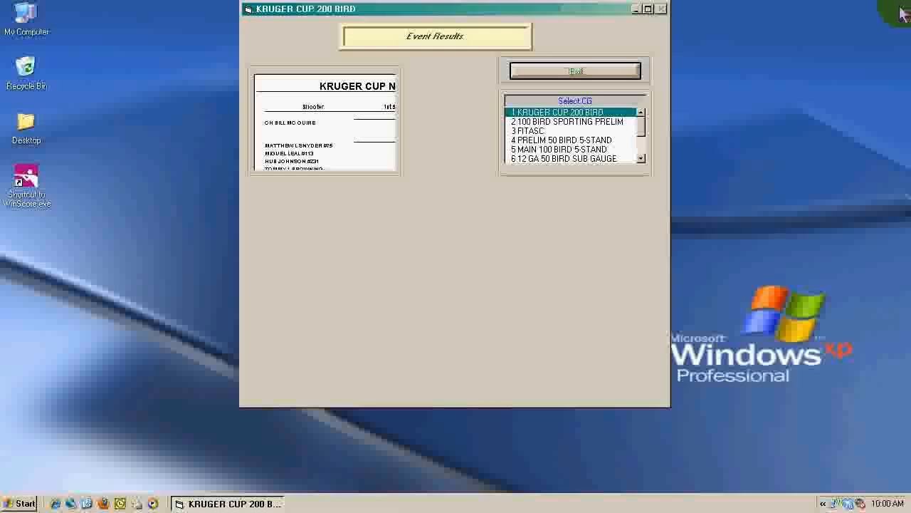
pyautogui.click(595, 73)
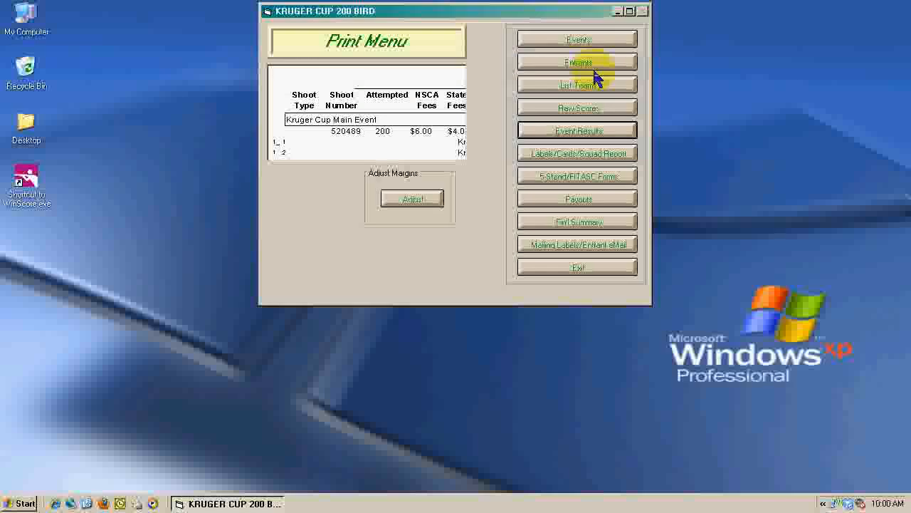
# Step: Find shooter 124's SAT score in Scores, set its Class tie break/shootoff place to 1, and save the record
pyautogui.click(593, 271)
pyautogui.click(576, 153)
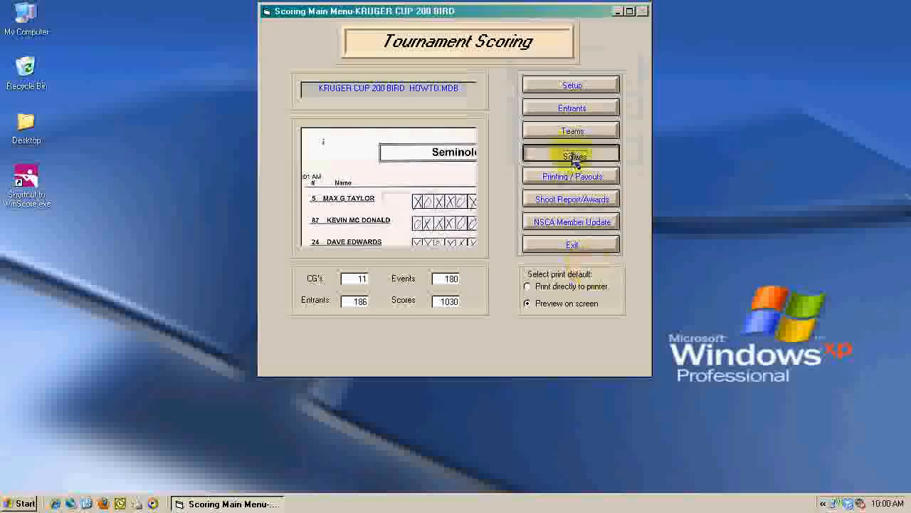
pyautogui.click(568, 98)
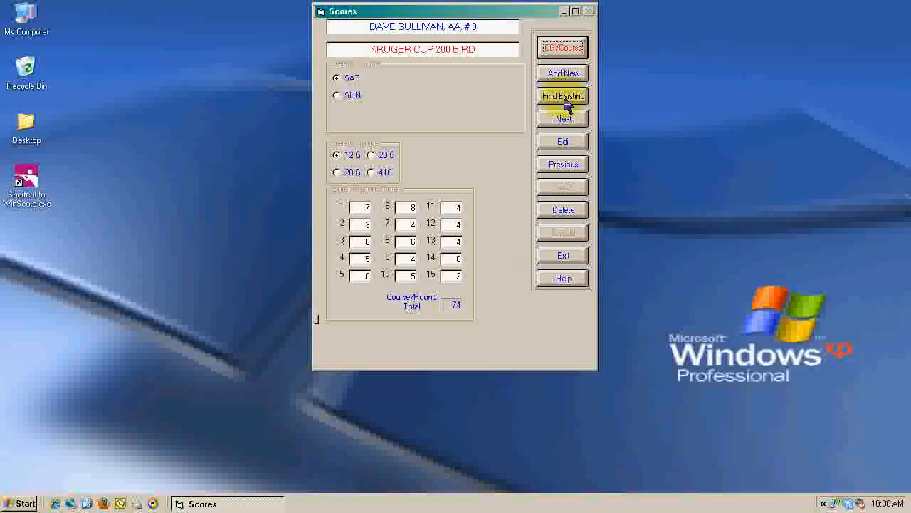
pyautogui.write('124')
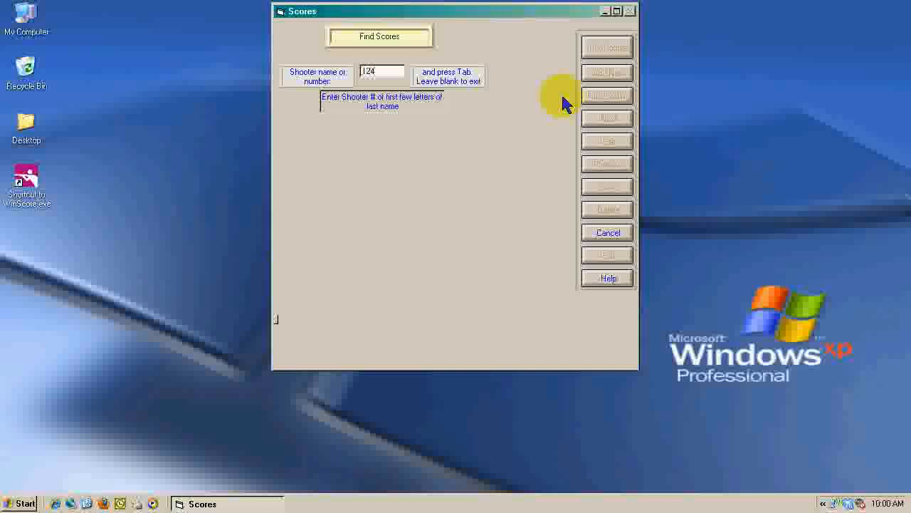
pyautogui.press('Tab')
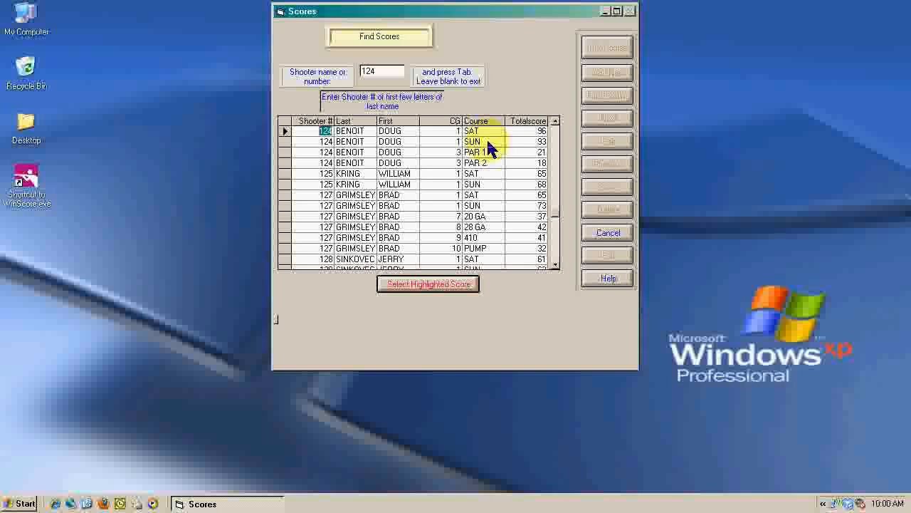
pyautogui.click(463, 284)
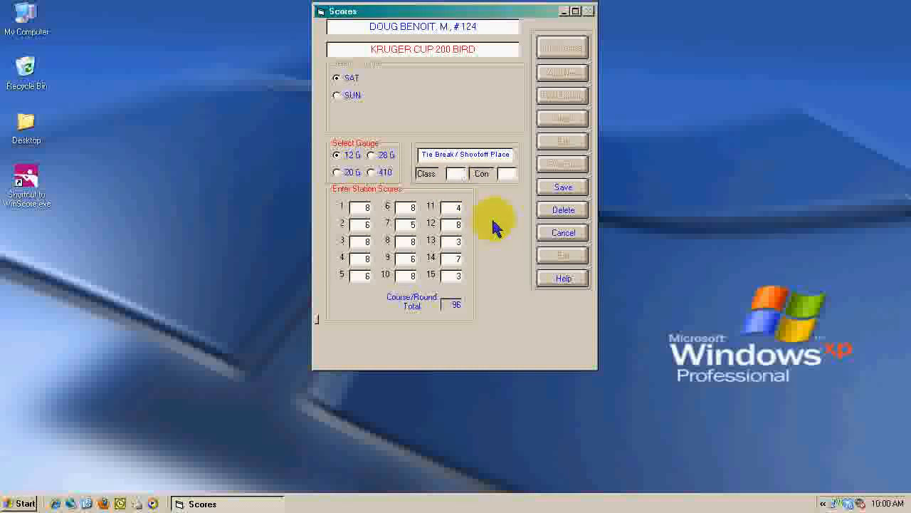
pyautogui.write('1')
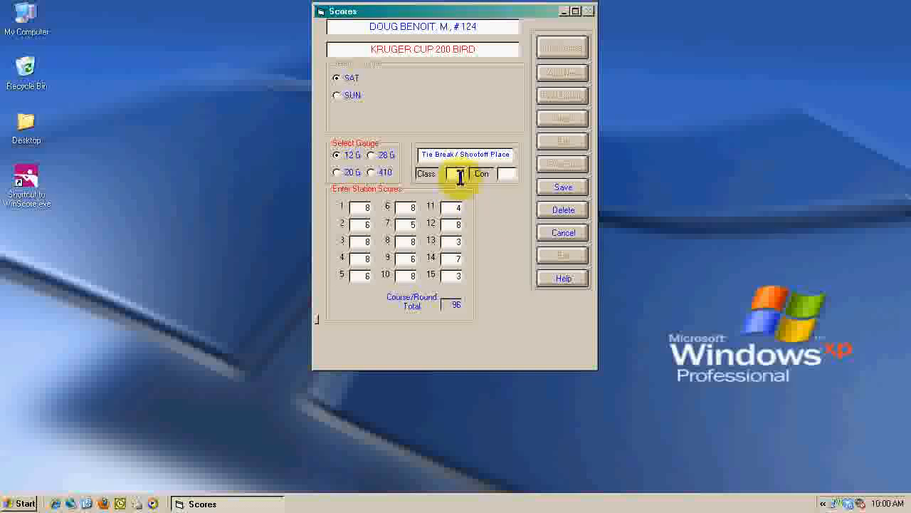
pyautogui.click(563, 187)
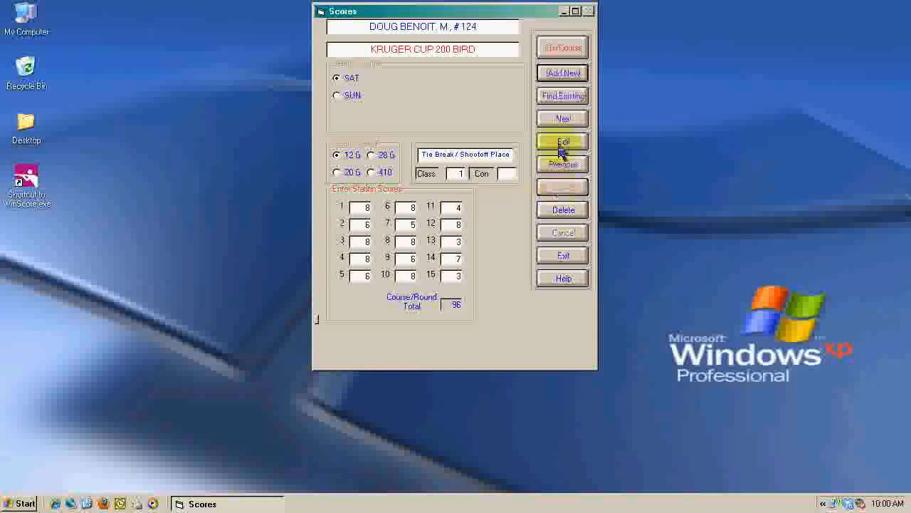
# Step: Find shooter 91's SAT score, set its Class tie break/shootoff place to 2, save it, and return to the Scoring Main Menu
pyautogui.click(564, 97)
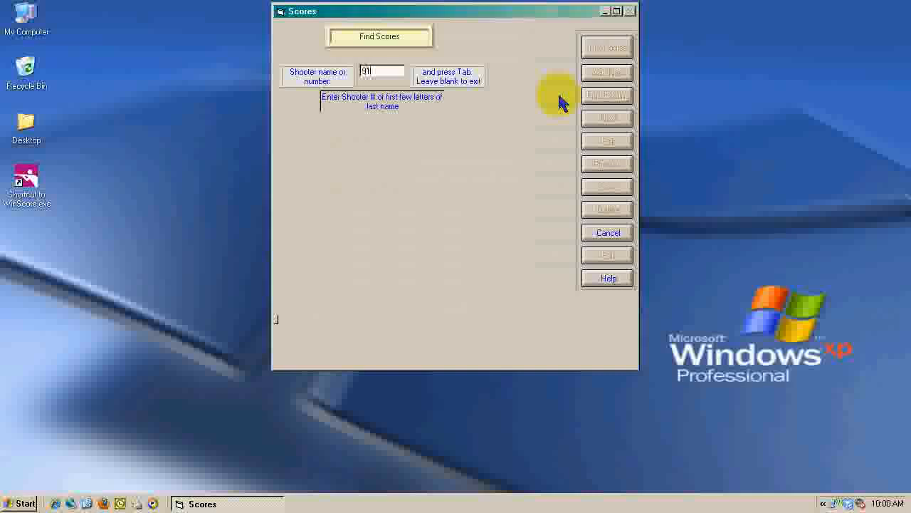
pyautogui.press('Tab')
pyautogui.press('Return')
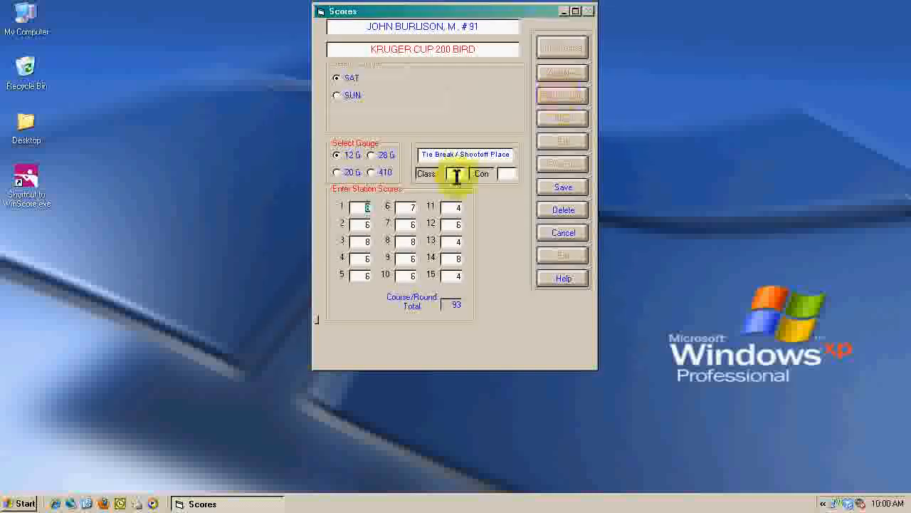
pyautogui.write('2')
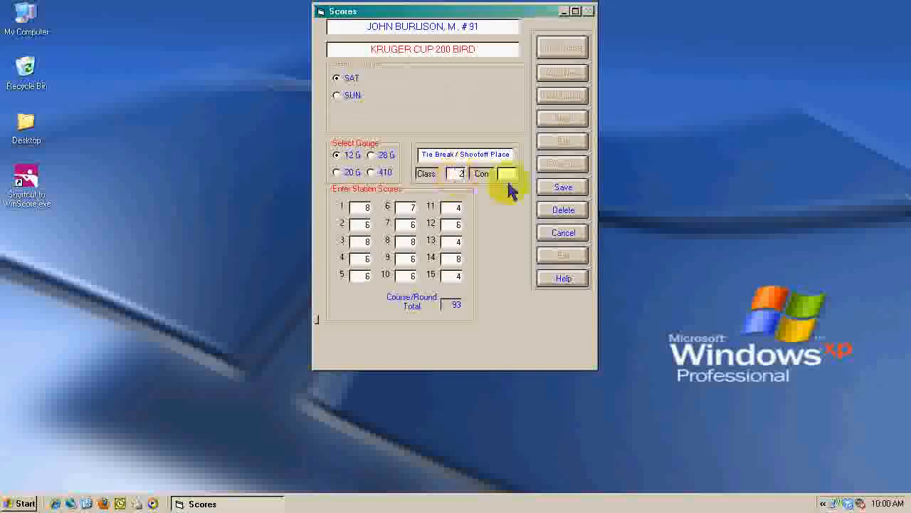
pyautogui.click(562, 188)
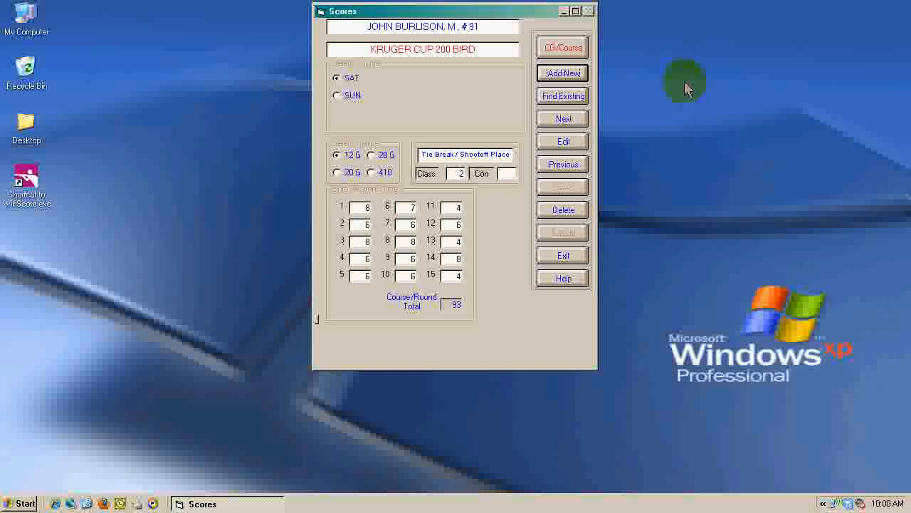
pyautogui.click(574, 256)
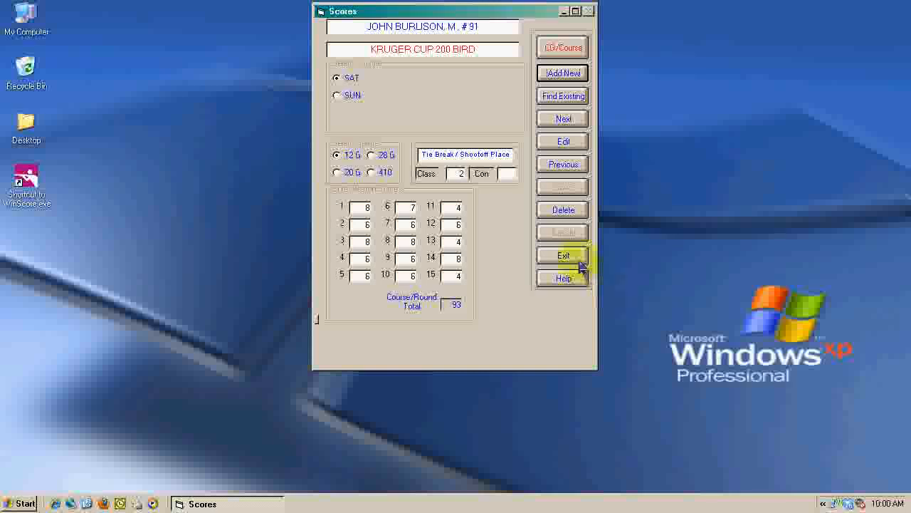
pyautogui.click(487, 290)
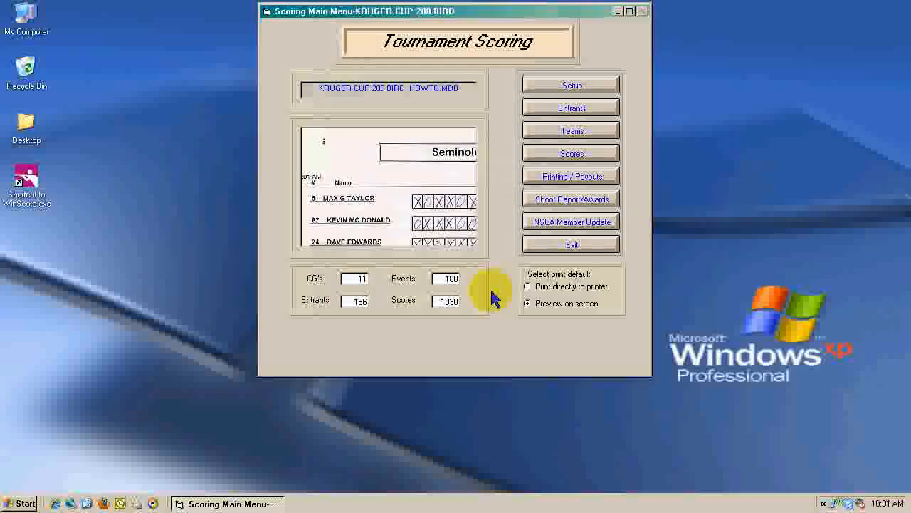
# Step: Select Kruger Cup Main under Kruger Cup 200 Bird in Event Results and recompute its awards with the entered shoot-off places
pyautogui.click(591, 178)
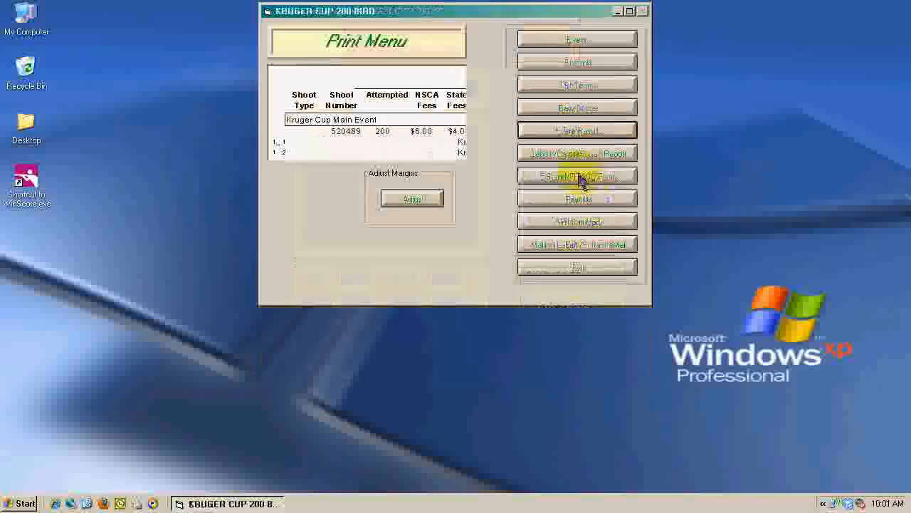
pyautogui.click(579, 133)
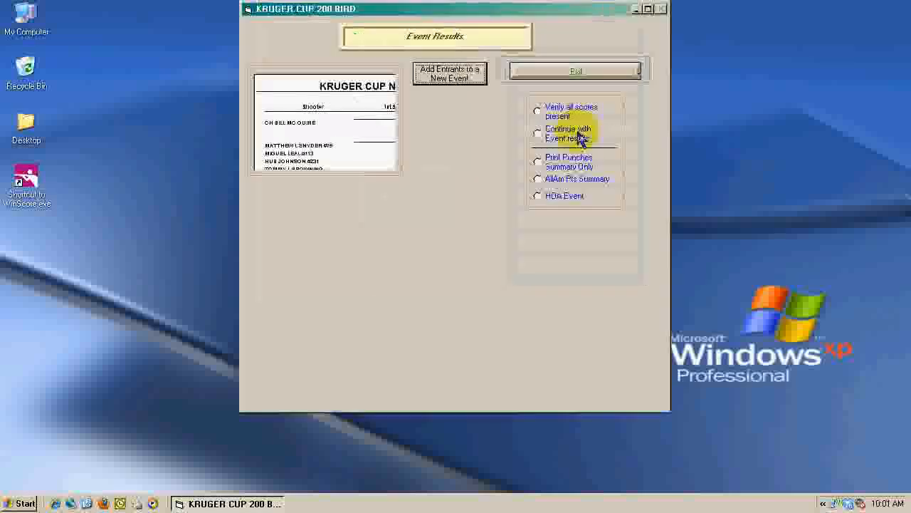
pyautogui.click(579, 137)
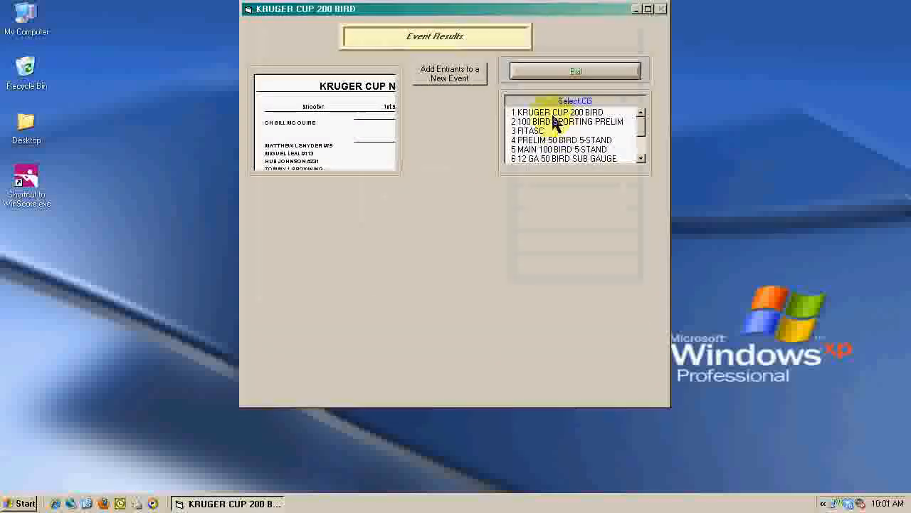
pyautogui.click(551, 114)
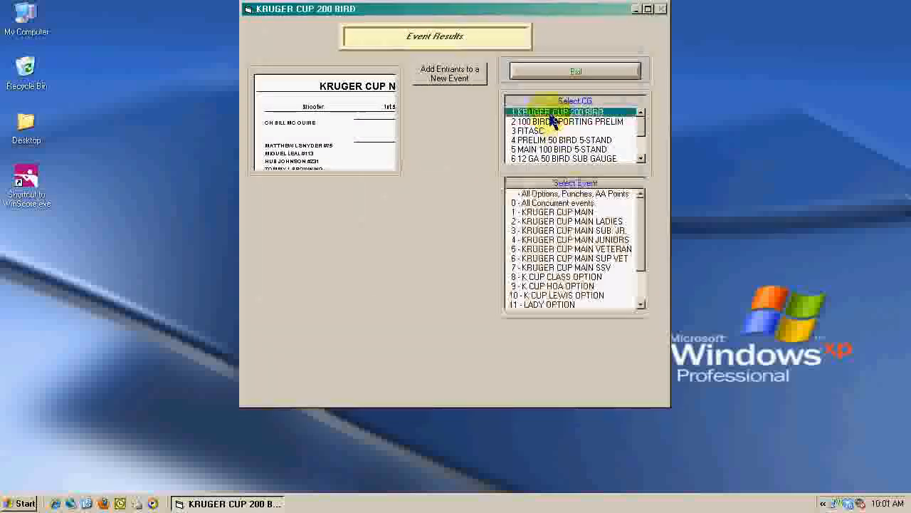
pyautogui.click(575, 214)
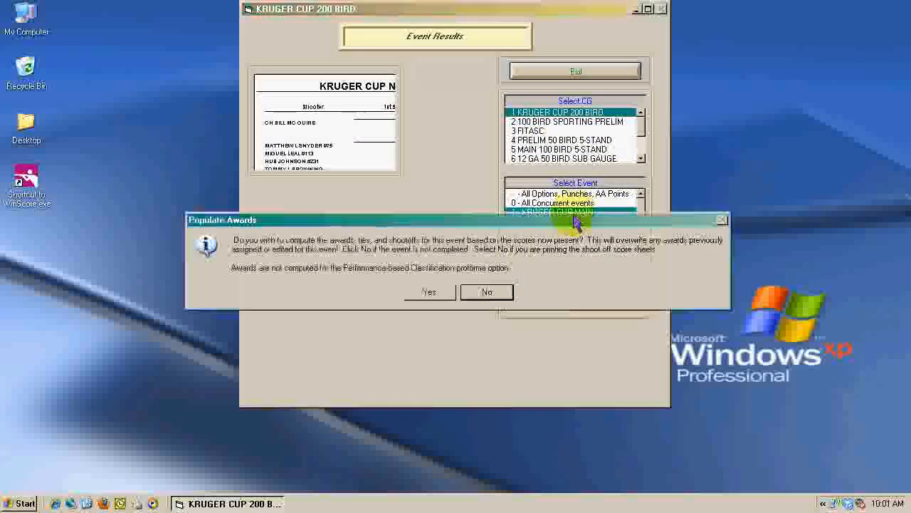
pyautogui.click(436, 297)
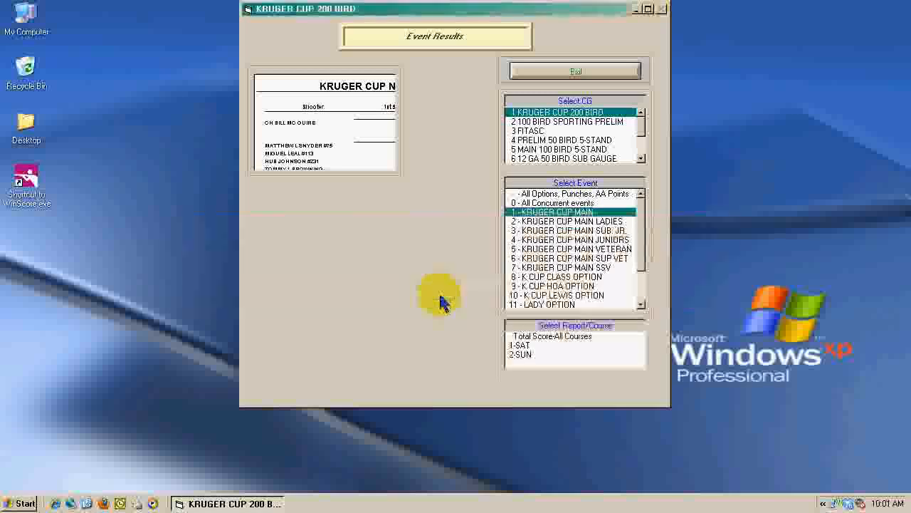
# Step: Preview the regular-size Total Score-All Courses report for all entrants, with exports disabled and amounts won printed
pyautogui.click(560, 340)
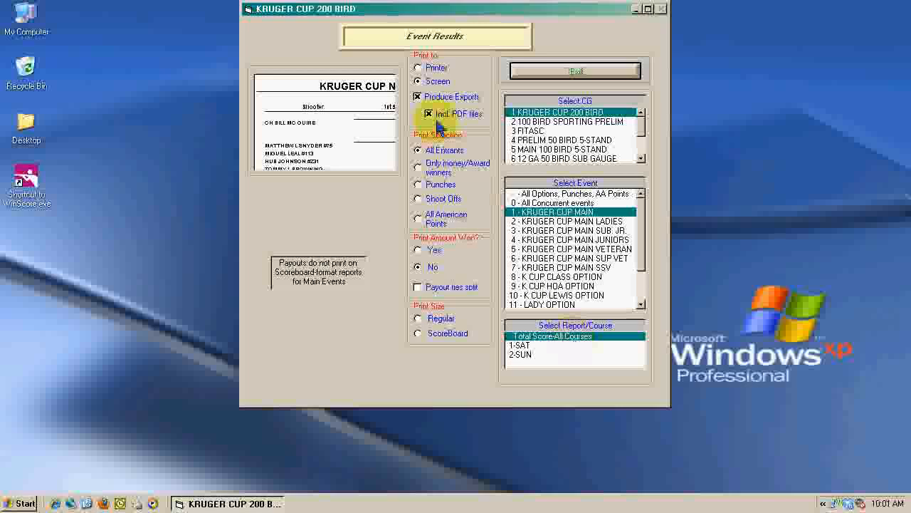
pyautogui.click(431, 103)
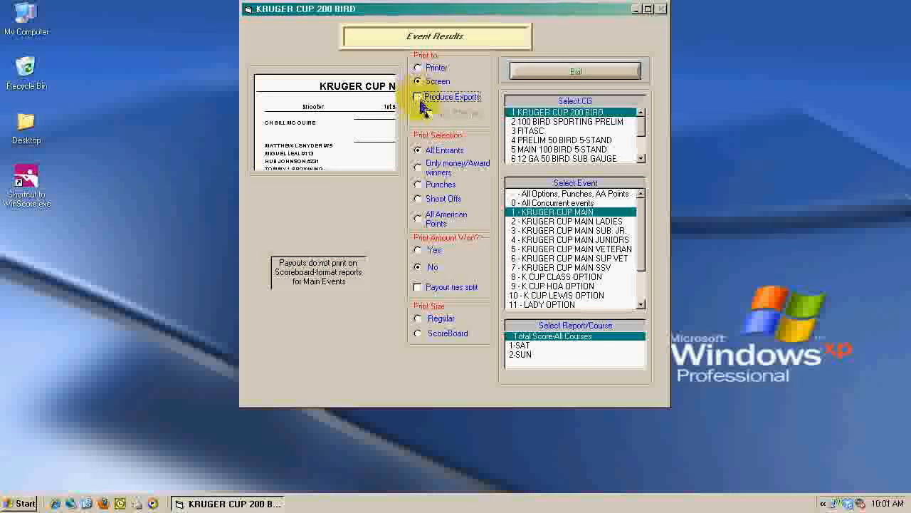
pyautogui.click(435, 252)
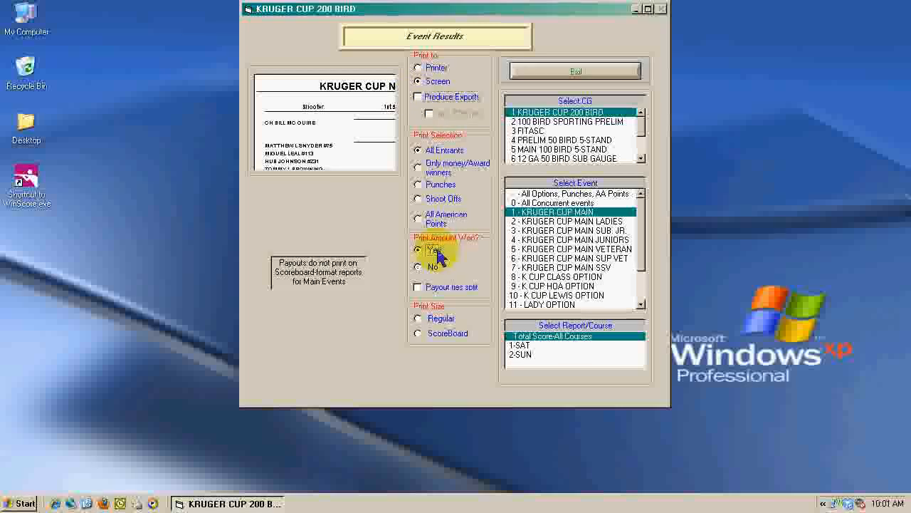
pyautogui.click(437, 321)
pyautogui.click(435, 317)
pyautogui.press('Return')
pyautogui.press('Return')
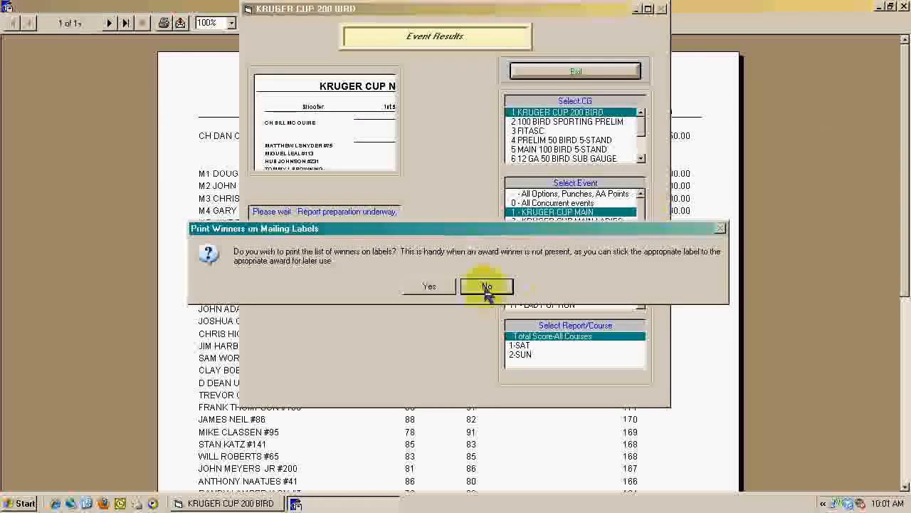
pyautogui.click(485, 285)
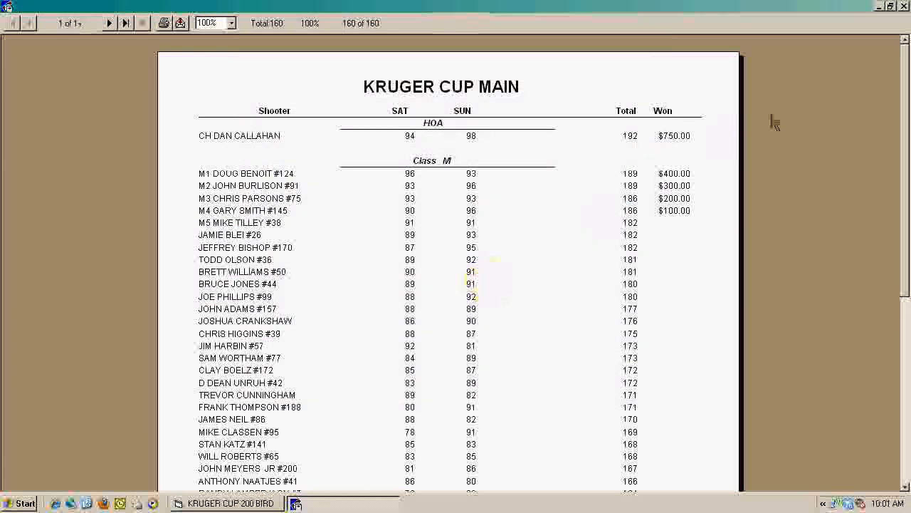